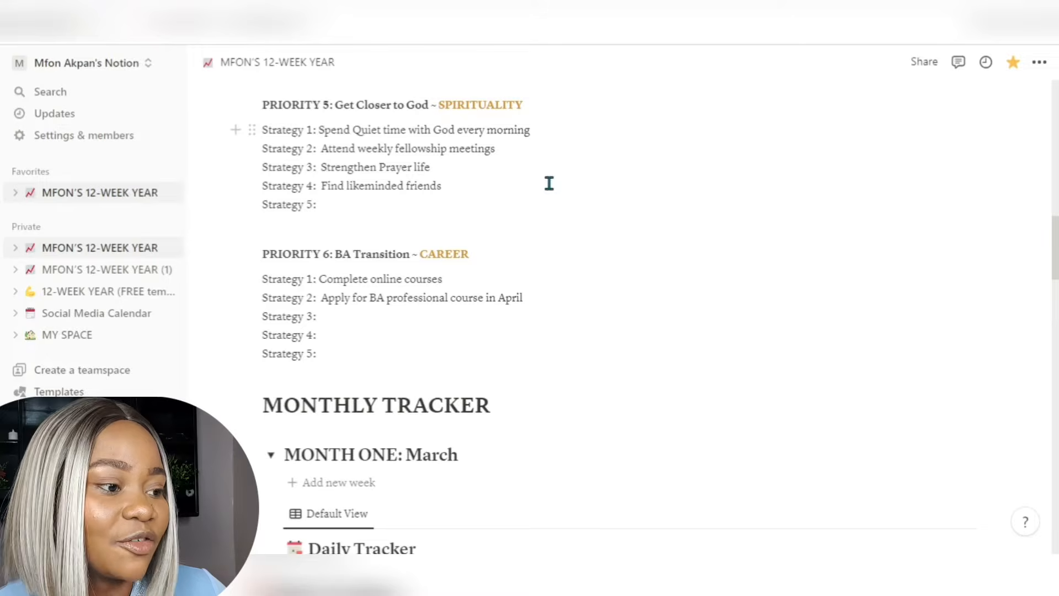
# - Review the strategies listed under Priority 5 (Spirituality) and Priority 6 (Career)
pyautogui.click(539, 125)
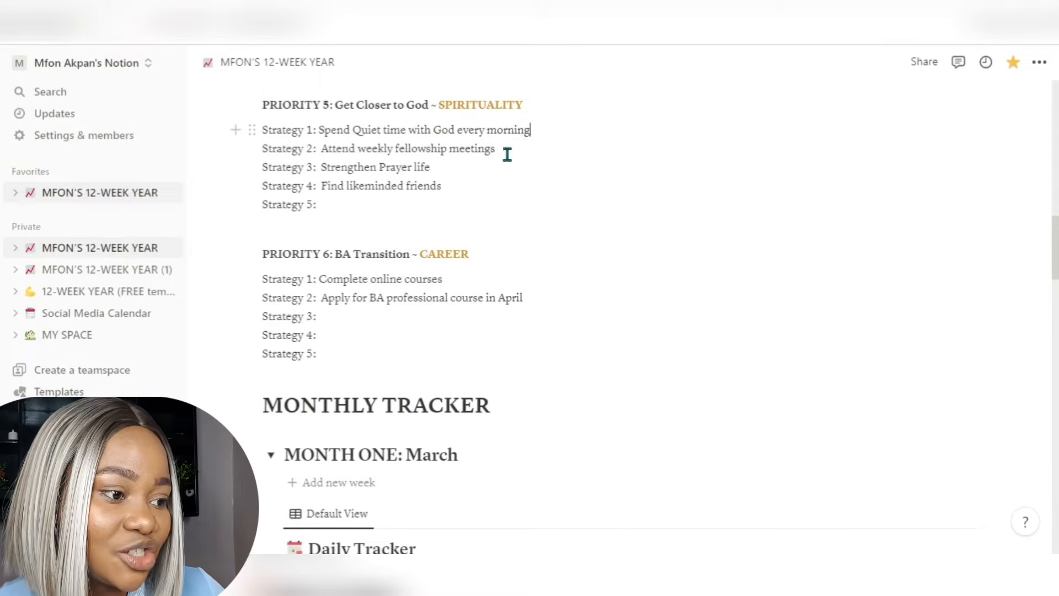
pyautogui.click(537, 147)
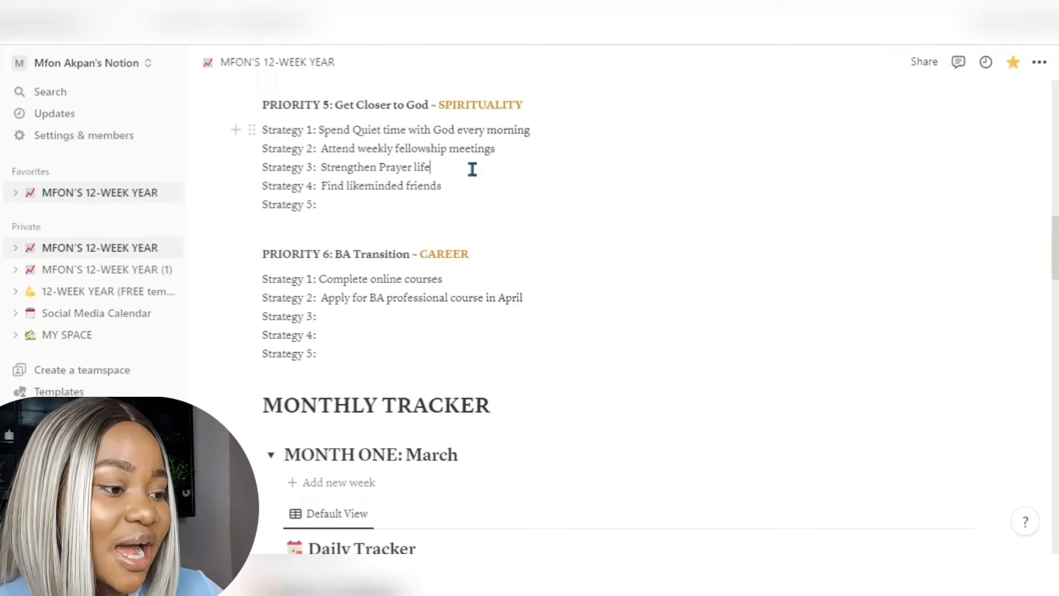
pyautogui.click(471, 188)
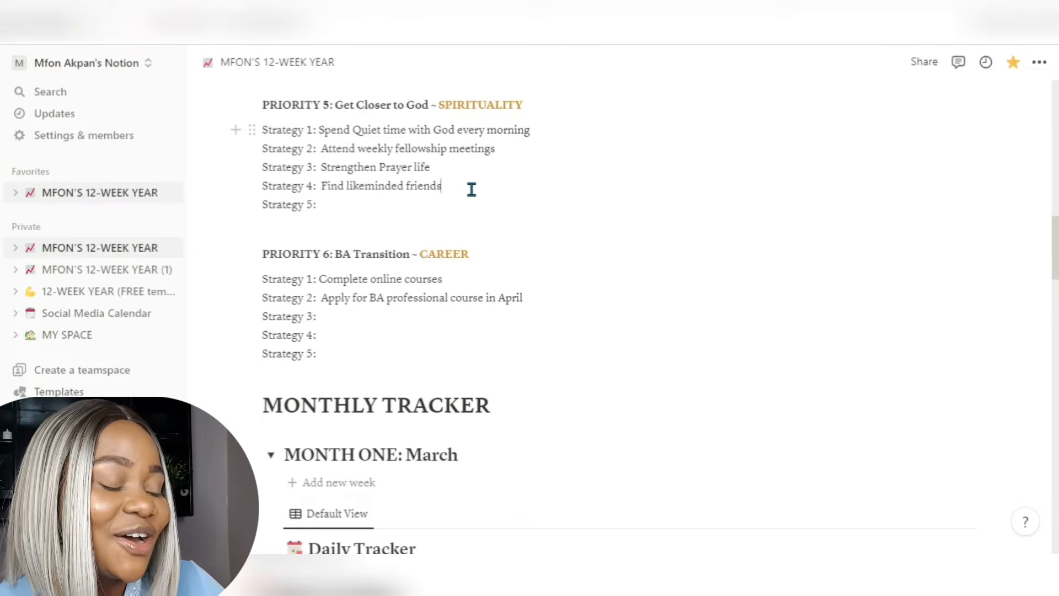
pyautogui.scroll(-3, 471, 189)
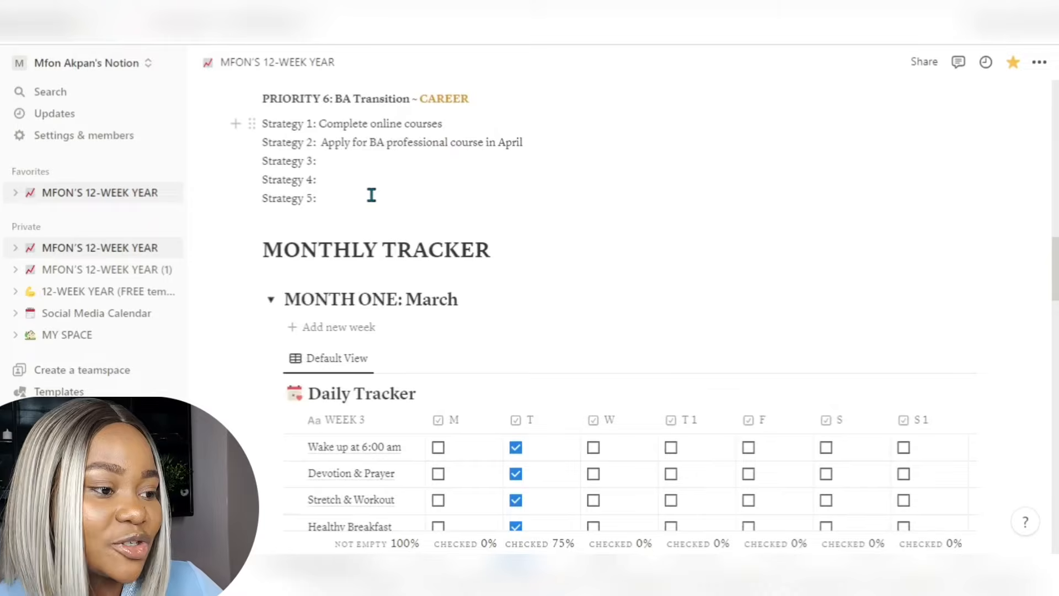
pyautogui.click(371, 193)
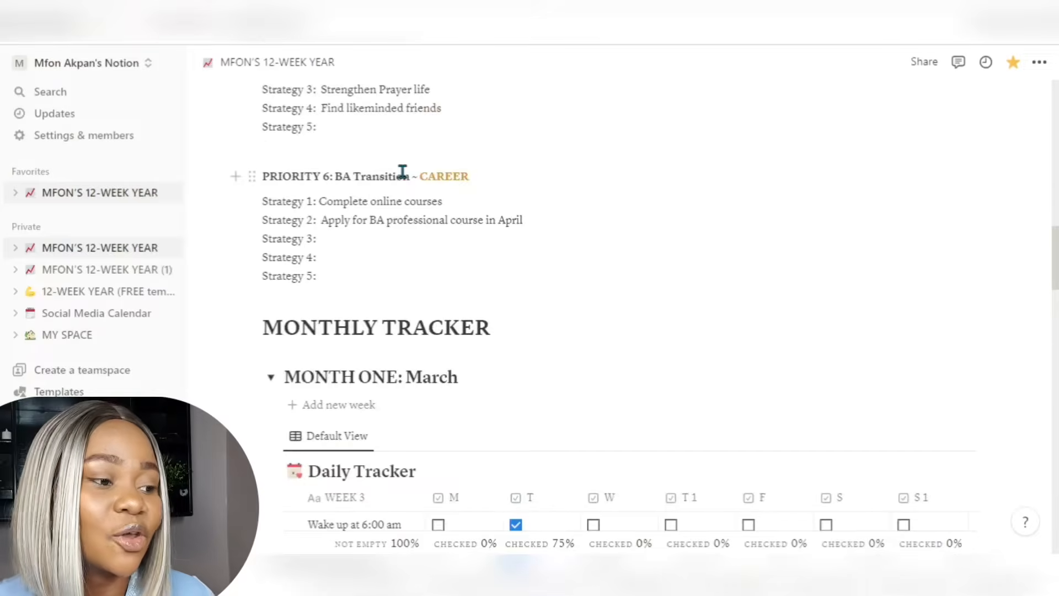
pyautogui.scroll(-2, 405, 175)
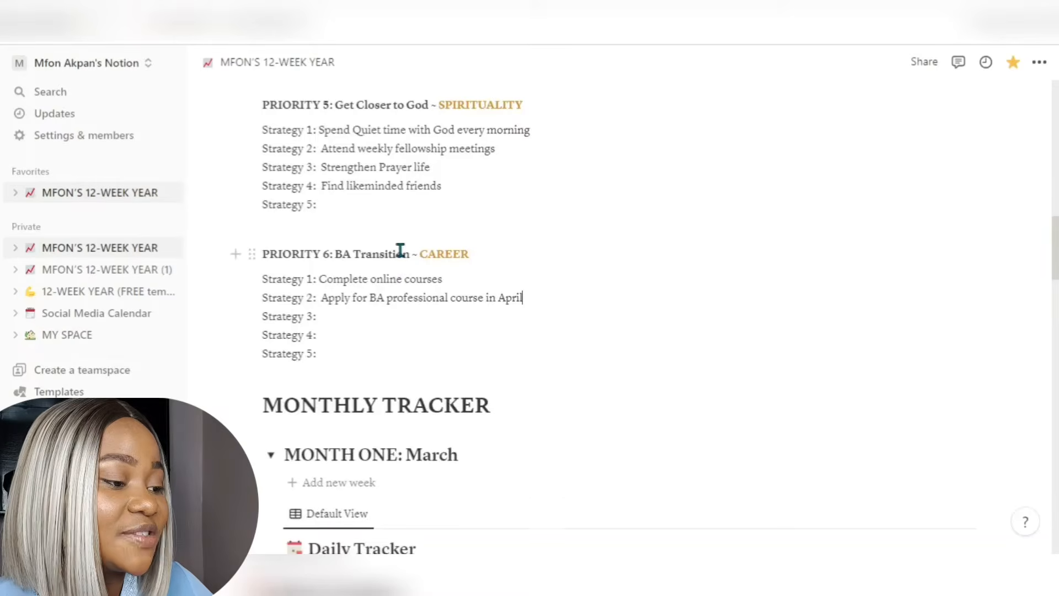
pyautogui.scroll(-4, 401, 251)
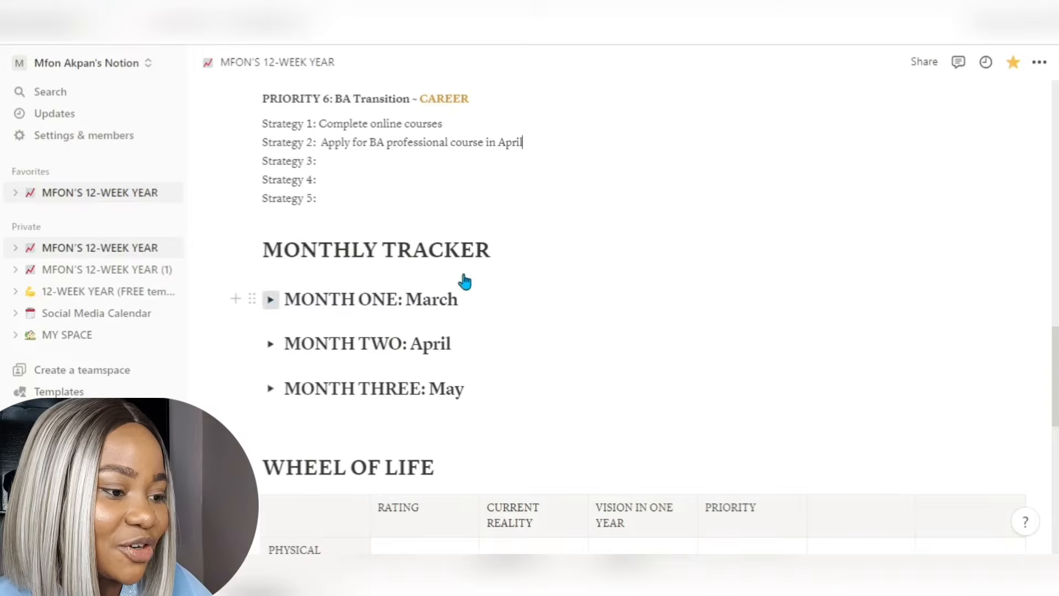
# - Expand the MONTH ONE: March section and rename the deep work habit in the Daily Tracker to "3 - 4 Hours Deep Work"
pyautogui.click(270, 299)
pyautogui.scroll(-3, 475, 237)
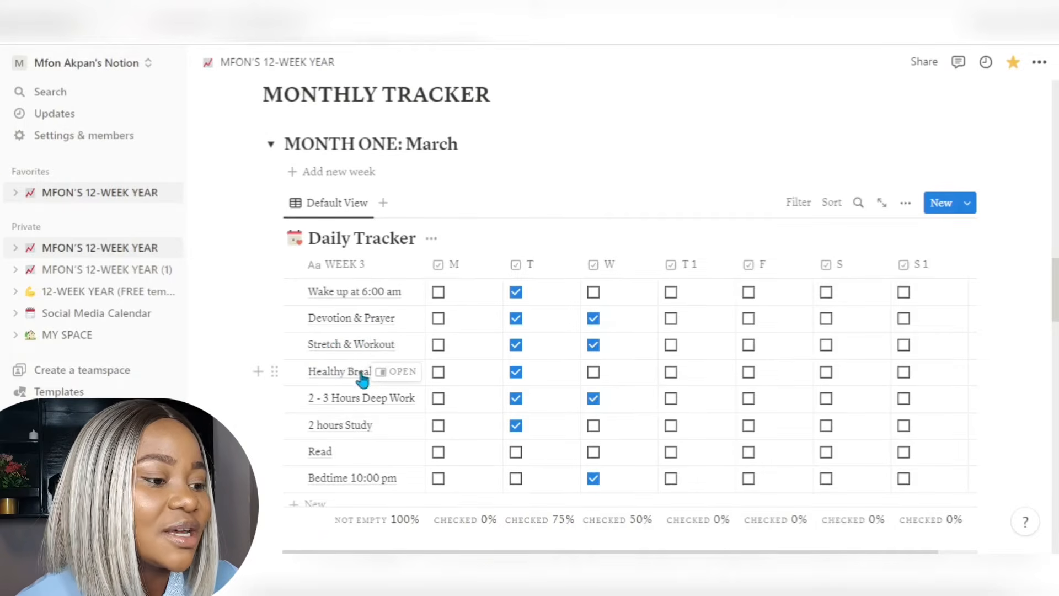
pyautogui.click(322, 404)
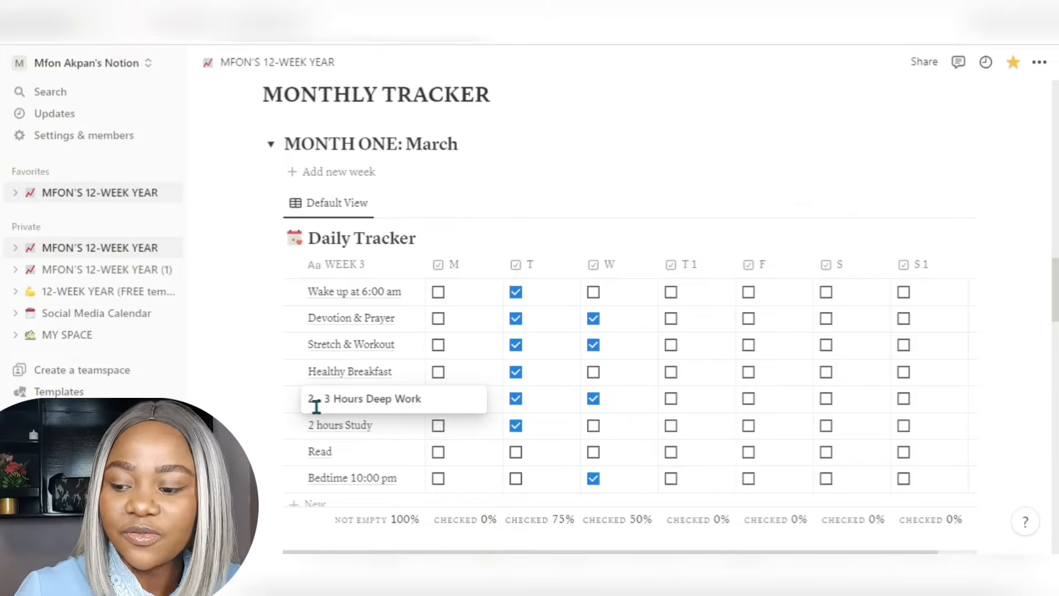
pyautogui.press('BackSpace')
pyautogui.write('3')
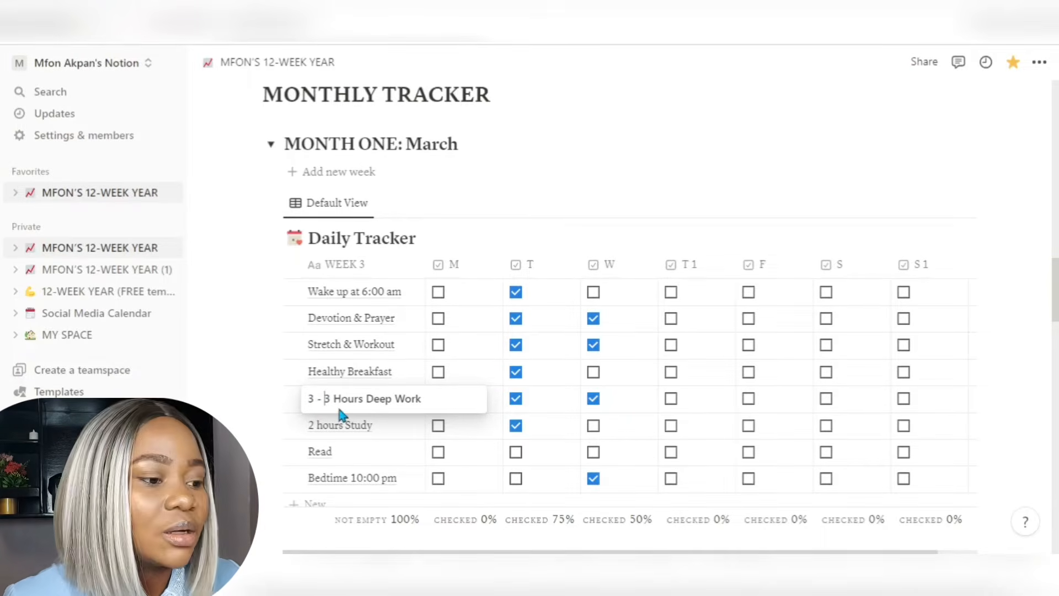
pyautogui.press('Delete')
pyautogui.write('4')
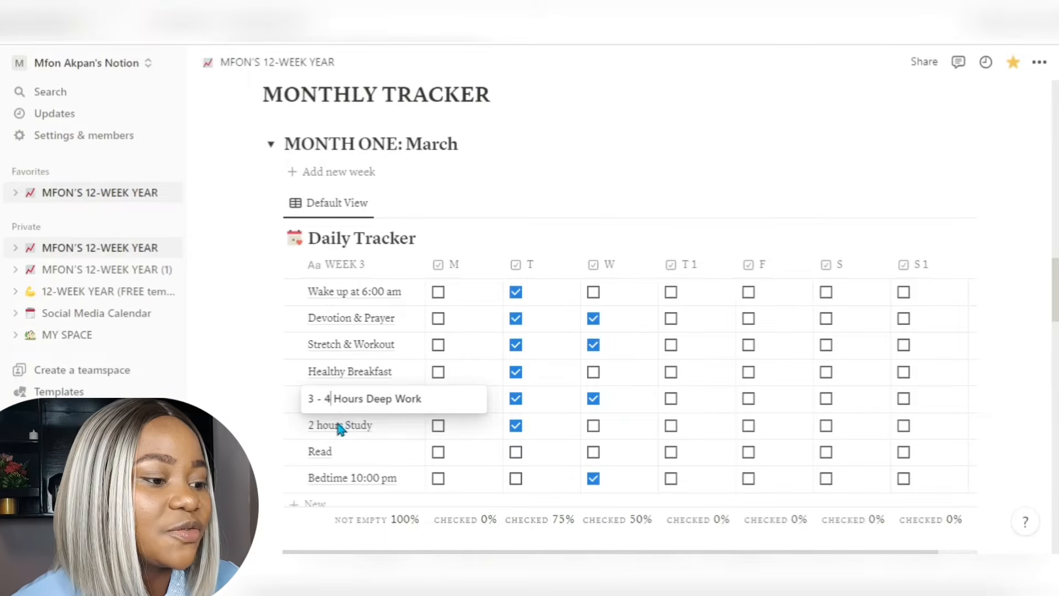
pyautogui.press('Escape')
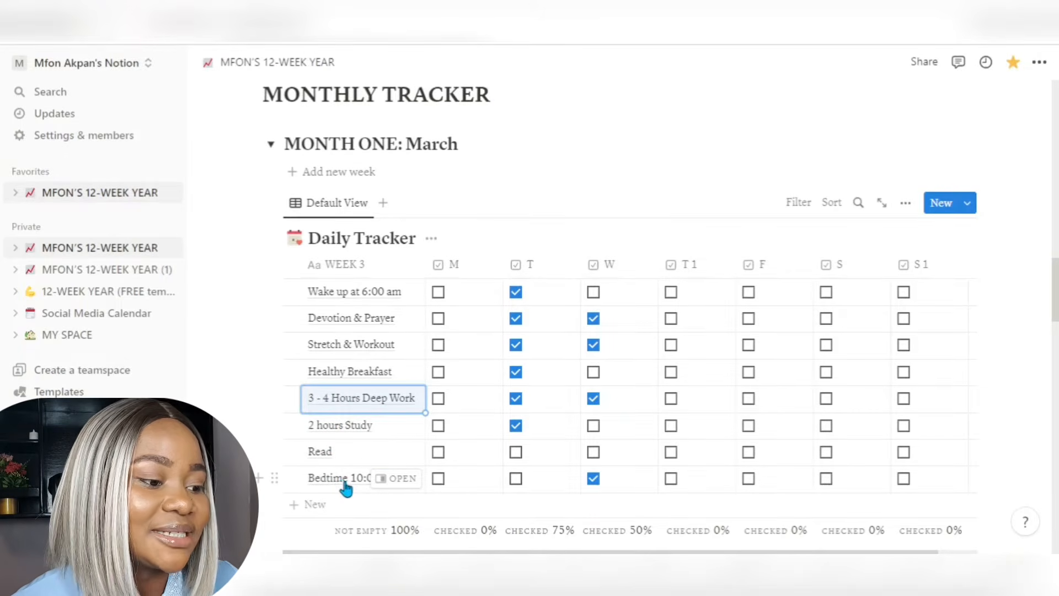
# - Compare the Daily Tracker habits for Week 3 with the strategies listed under the priorities
pyautogui.scroll(-2, 400, 269)
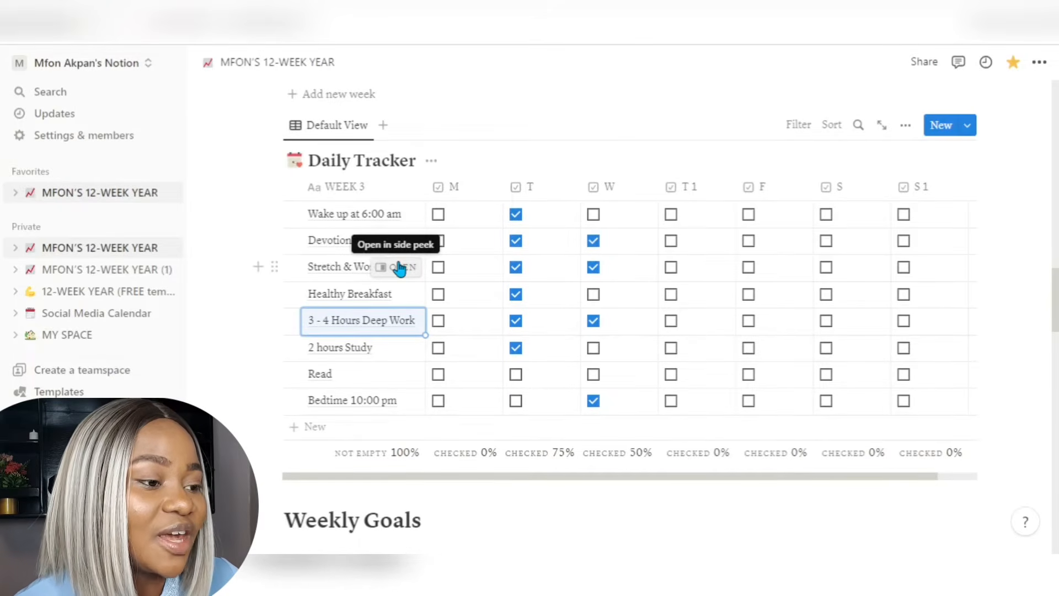
pyautogui.scroll(13, 397, 260)
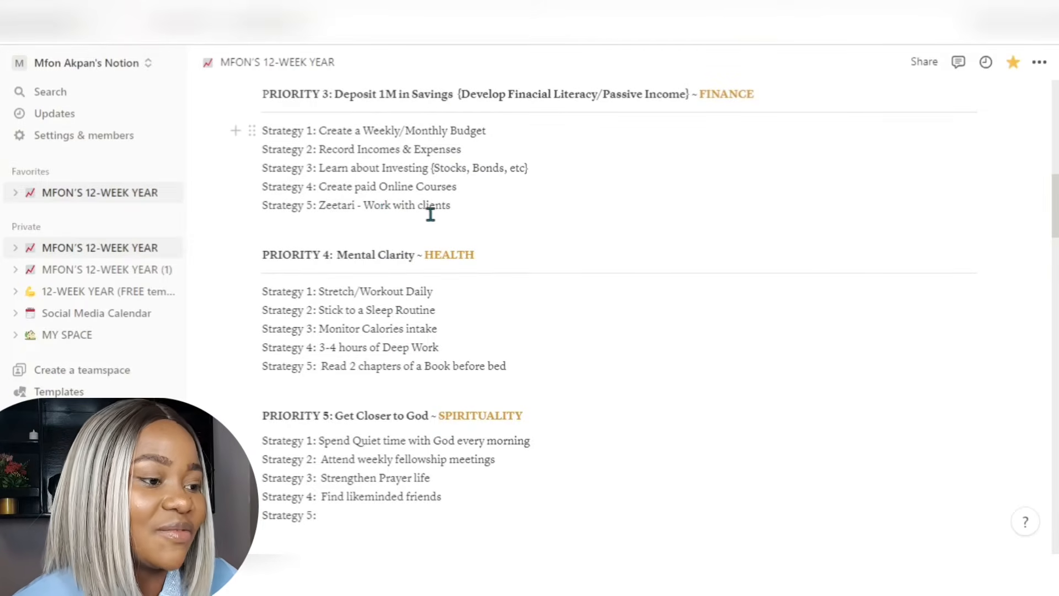
pyautogui.scroll(-7, 444, 435)
pyautogui.scroll(-4, 444, 435)
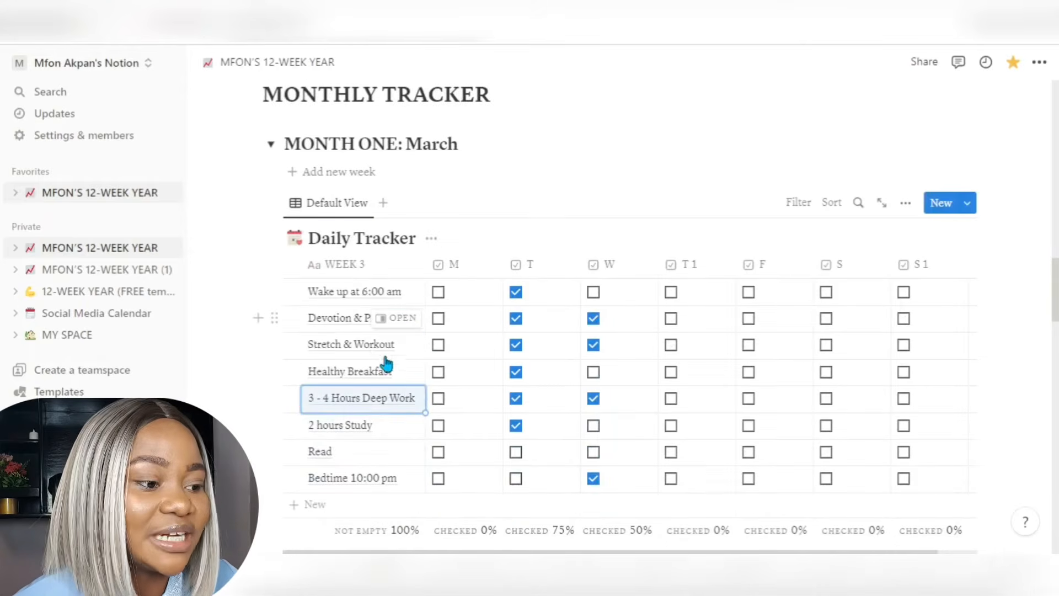
pyautogui.scroll(-3, 419, 350)
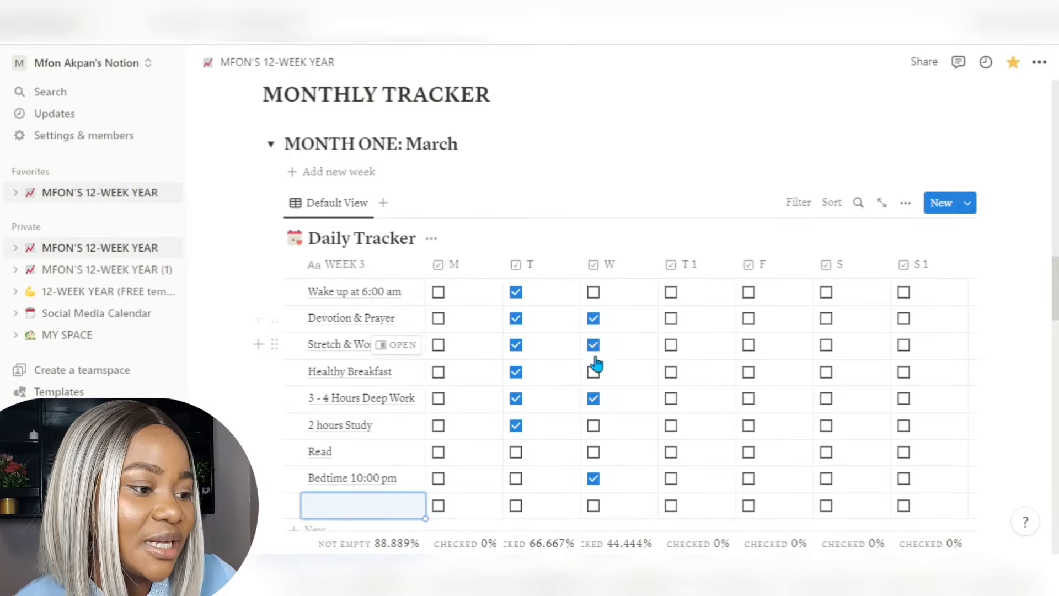
pyautogui.scroll(-2, 552, 364)
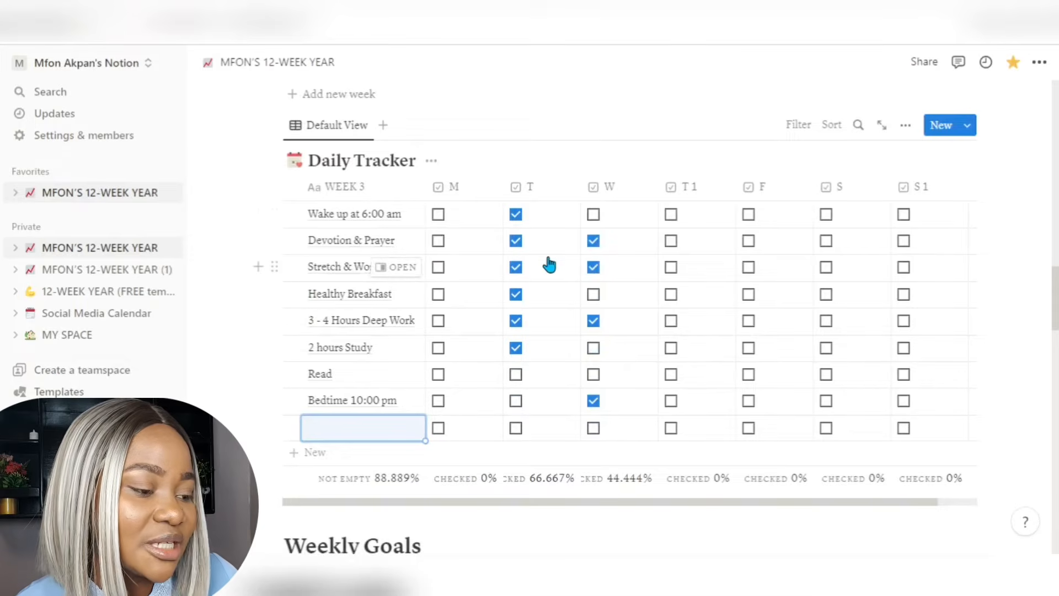
# - Examine the Weekly Goals table, reading the Week One tasks by priority and the rows for the following weeks
pyautogui.scroll(-8, 545, 400)
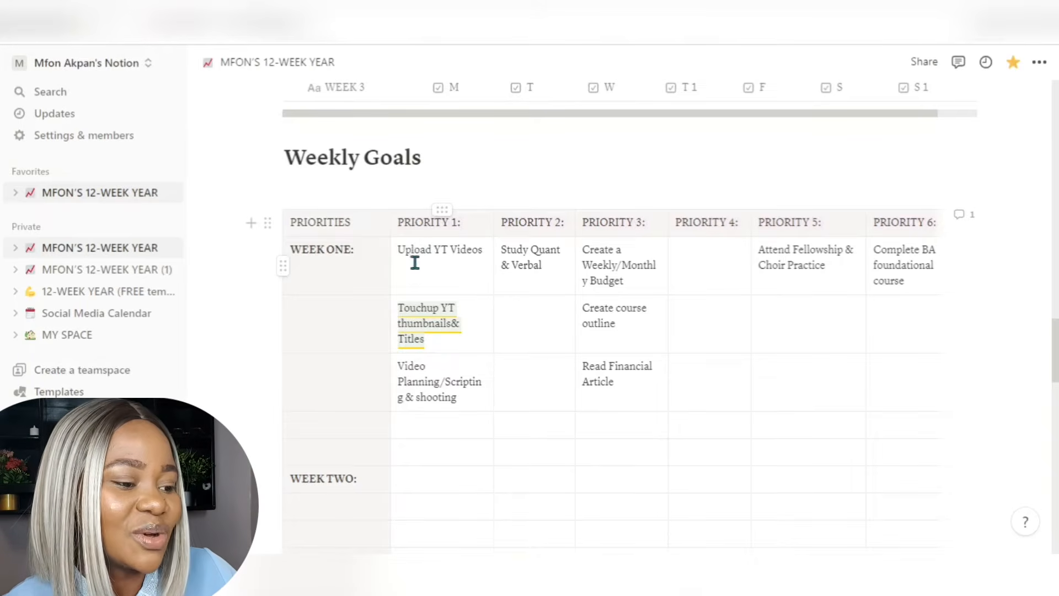
pyautogui.scroll(-3, 414, 262)
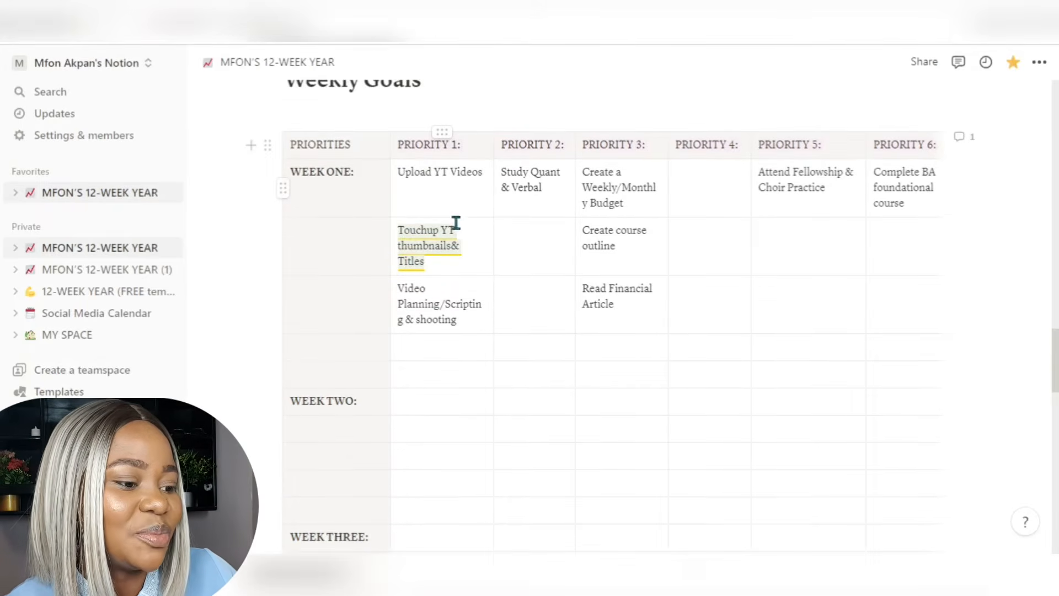
pyautogui.scroll(-5, 456, 222)
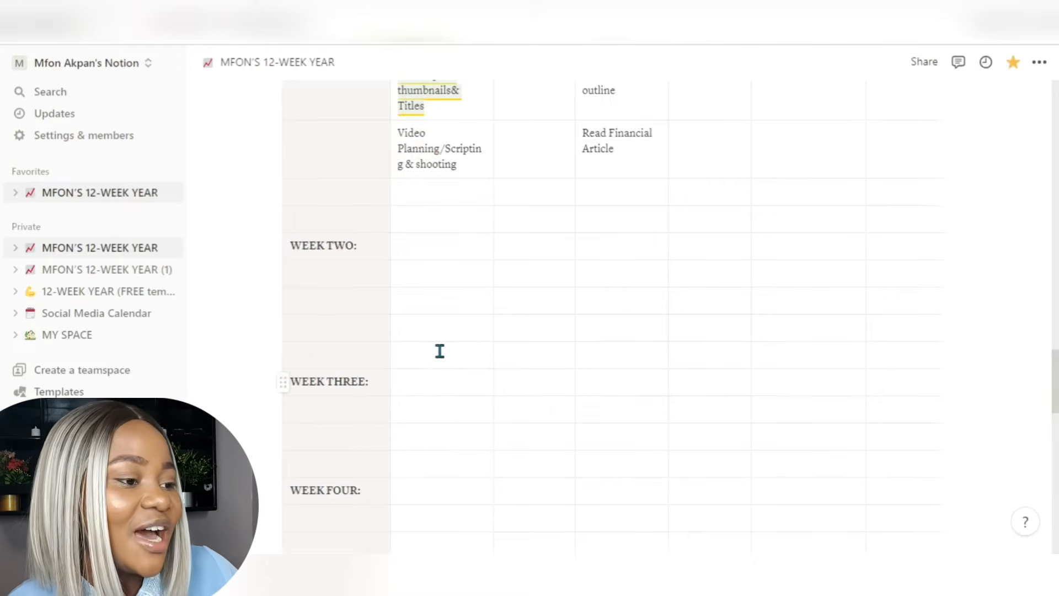
pyautogui.scroll(5, 433, 218)
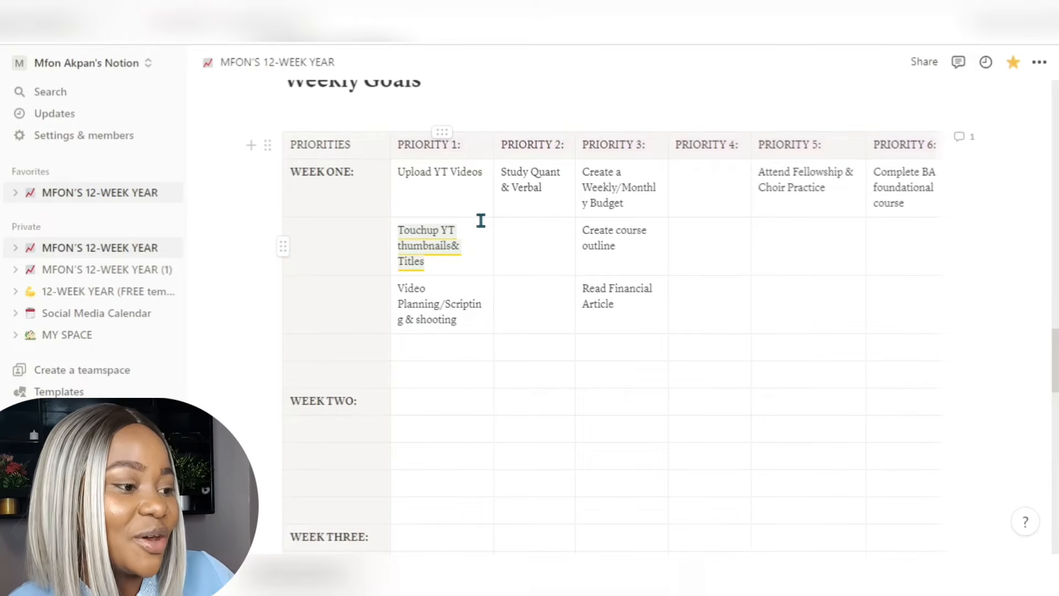
pyautogui.scroll(-5, 478, 226)
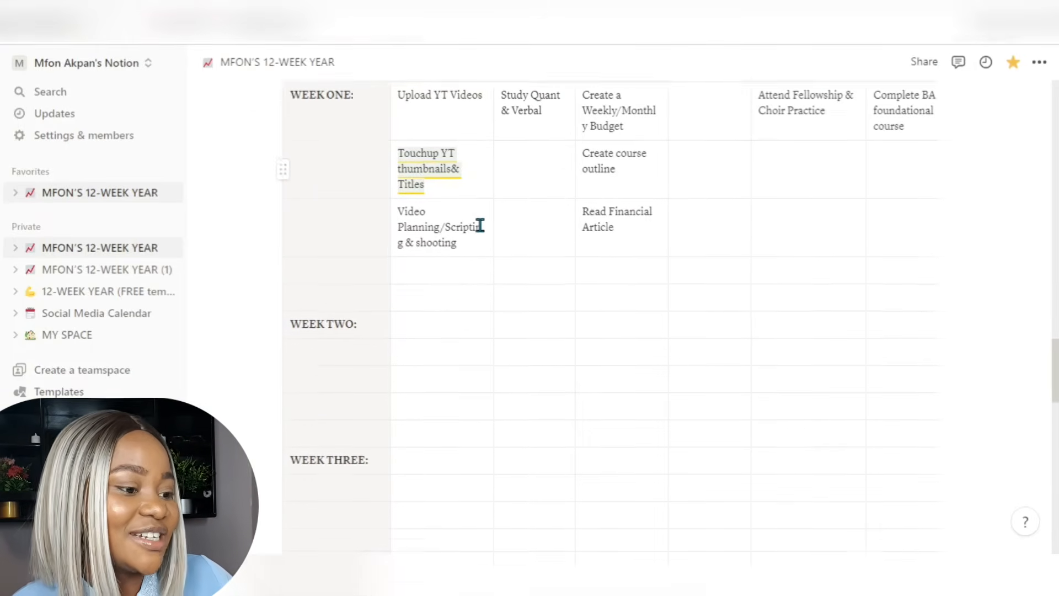
pyautogui.click(442, 311)
pyautogui.scroll(5, 482, 292)
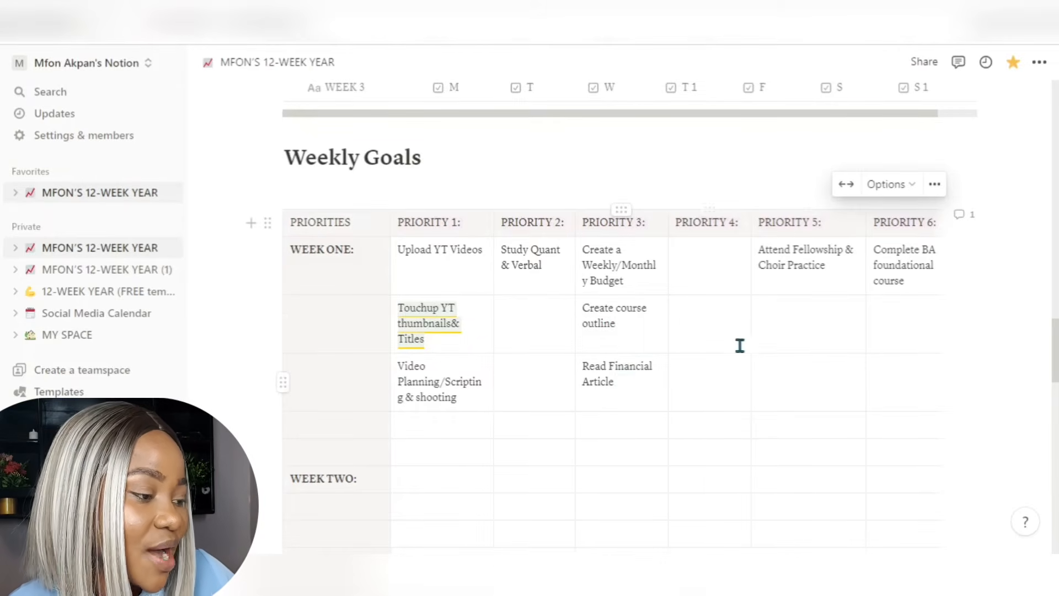
# - Cross-check the strategies of Priorities 3 to 6 against the Daily Tracker habits and the Week One entries in Weekly Goals
pyautogui.scroll(15, 726, 312)
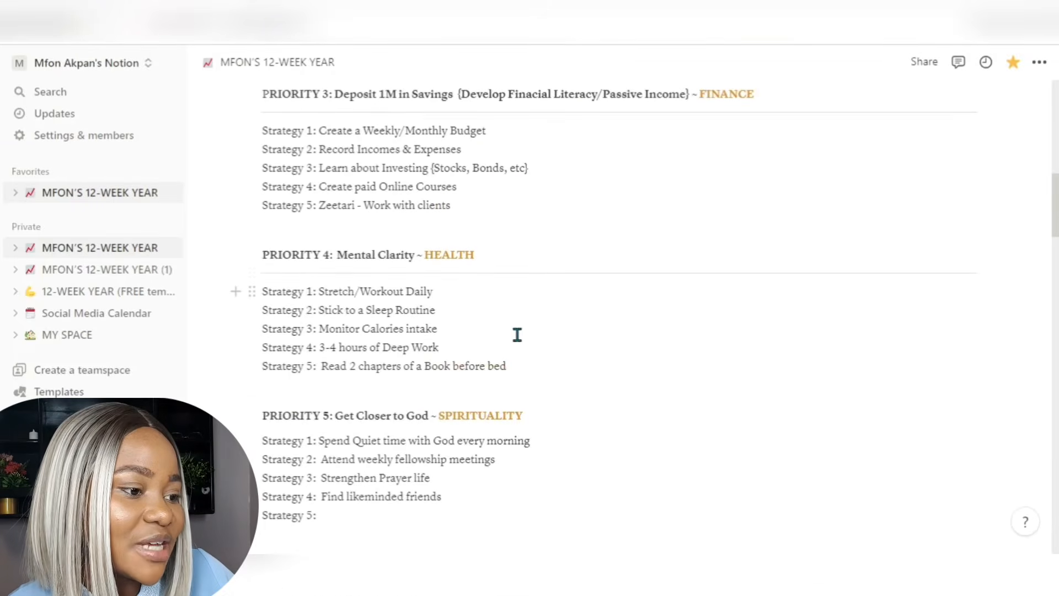
pyautogui.scroll(-2, 530, 314)
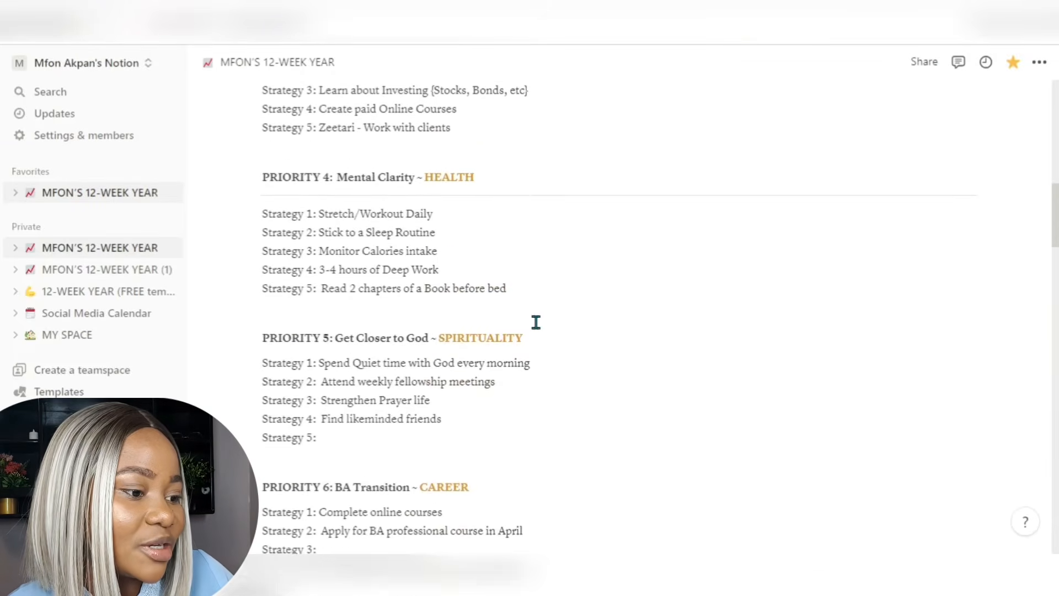
pyautogui.scroll(-10, 619, 342)
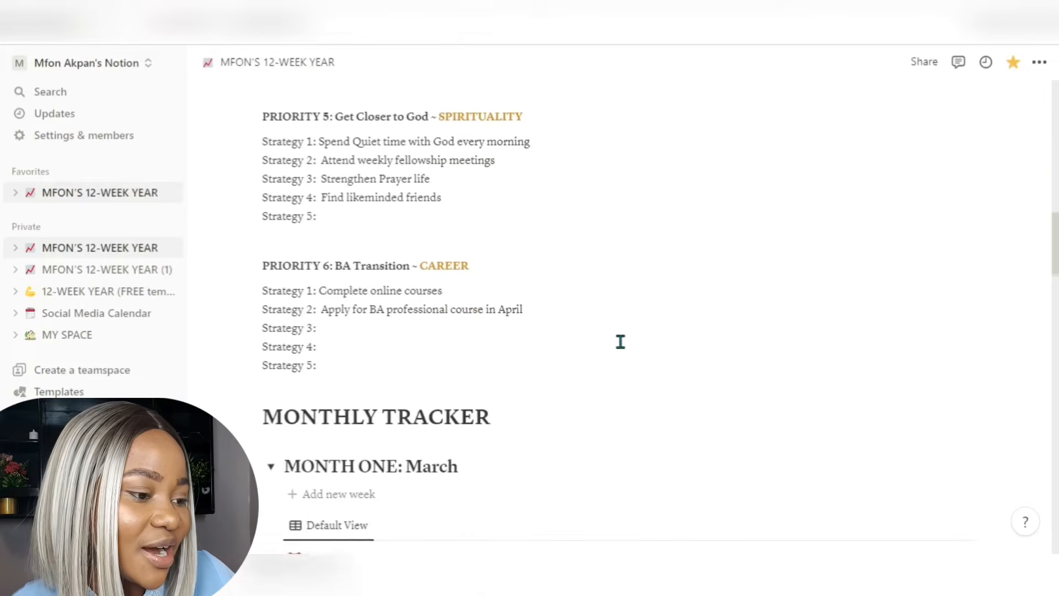
pyautogui.scroll(-2, 618, 371)
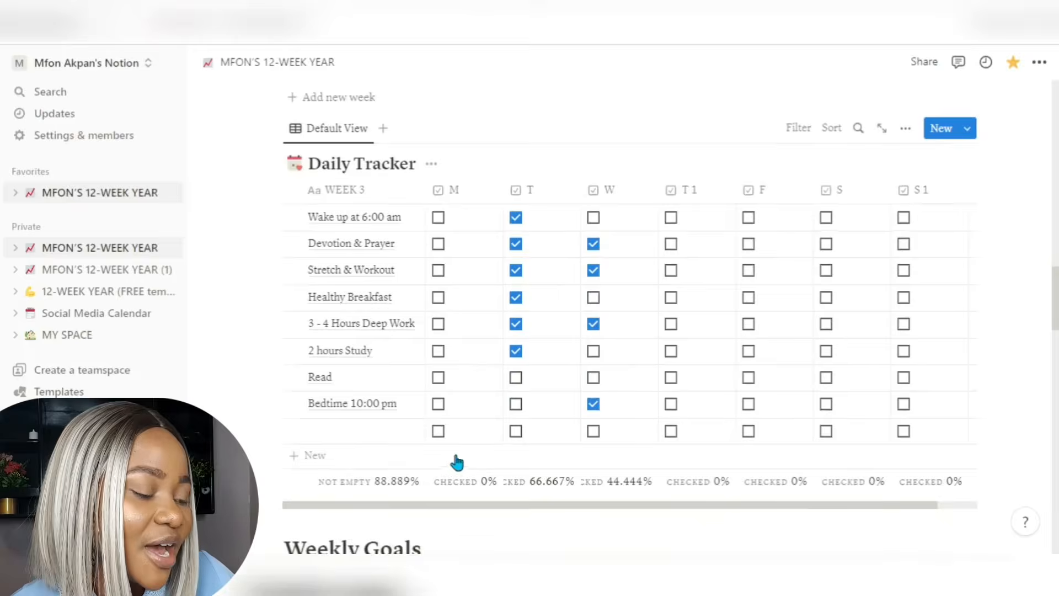
pyautogui.scroll(10, 456, 461)
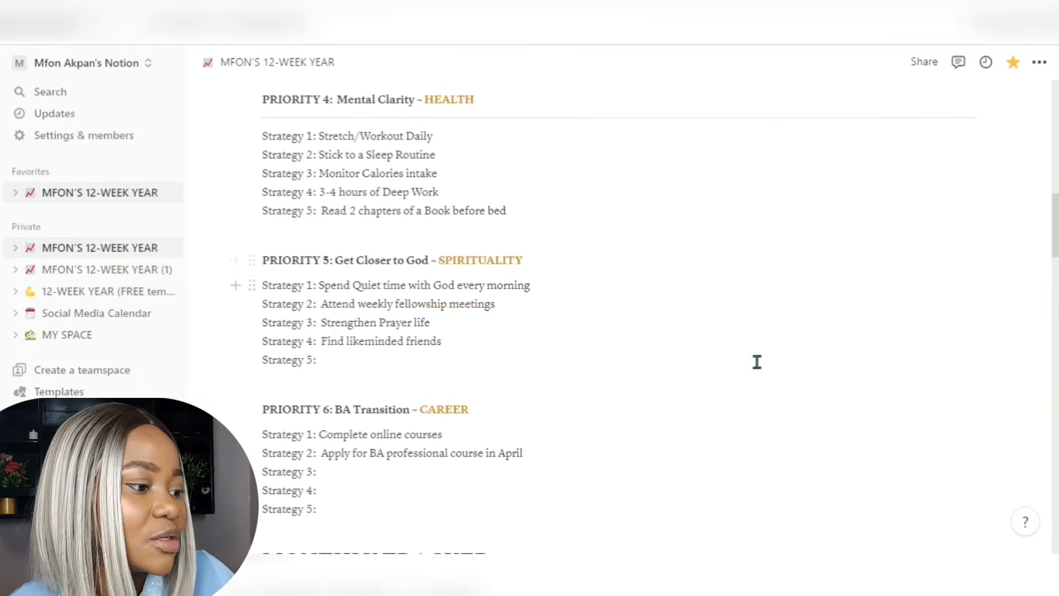
pyautogui.scroll(-14, 824, 426)
pyautogui.scroll(-2, 798, 469)
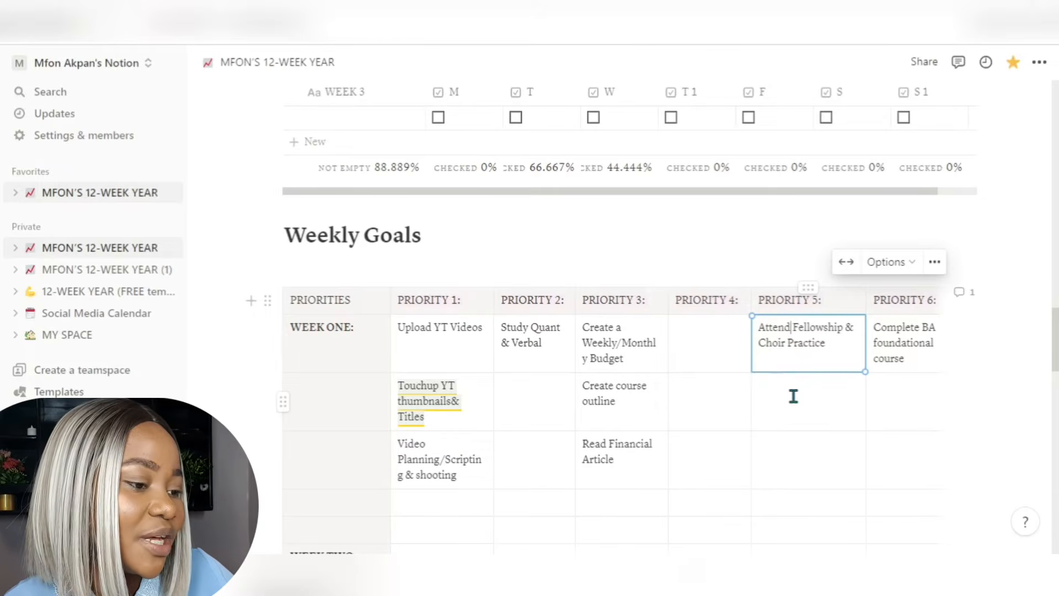
pyautogui.scroll(10, 440, 265)
pyautogui.scroll(-6, 586, 324)
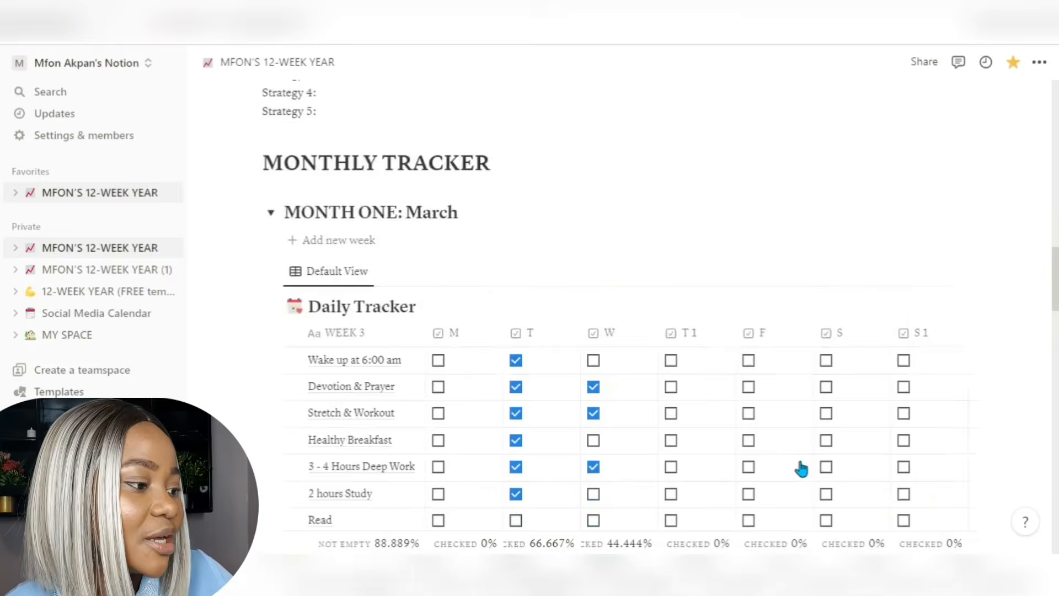
pyautogui.scroll(-8, 851, 499)
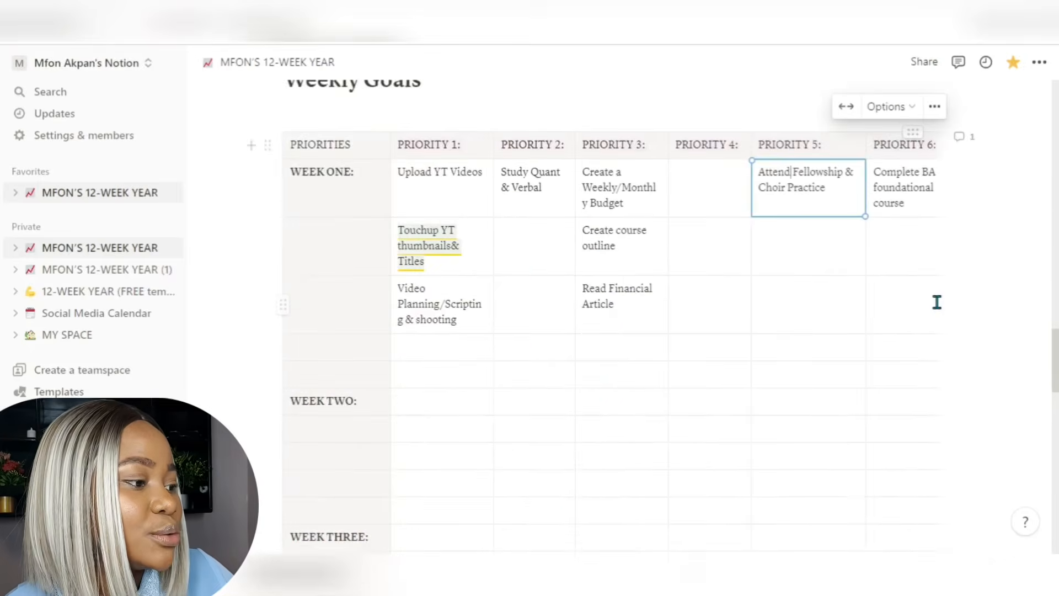
# - Look over the Priority 6 goal for Week One, the Week Four rows, the April and May sections, and the Wheel of Life table
pyautogui.click(914, 203)
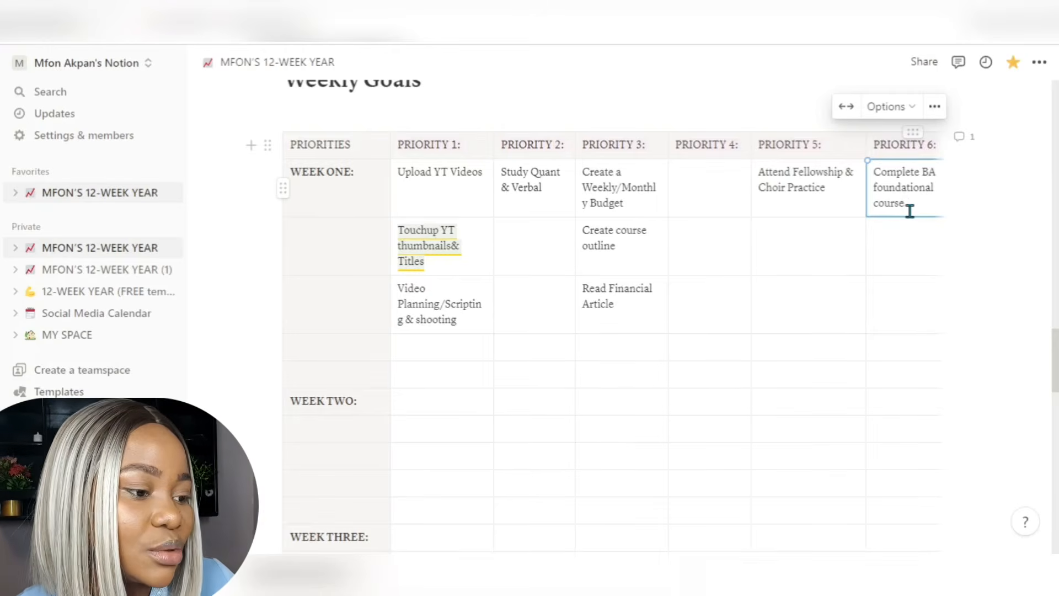
pyautogui.scroll(-5, 909, 211)
pyautogui.click(414, 341)
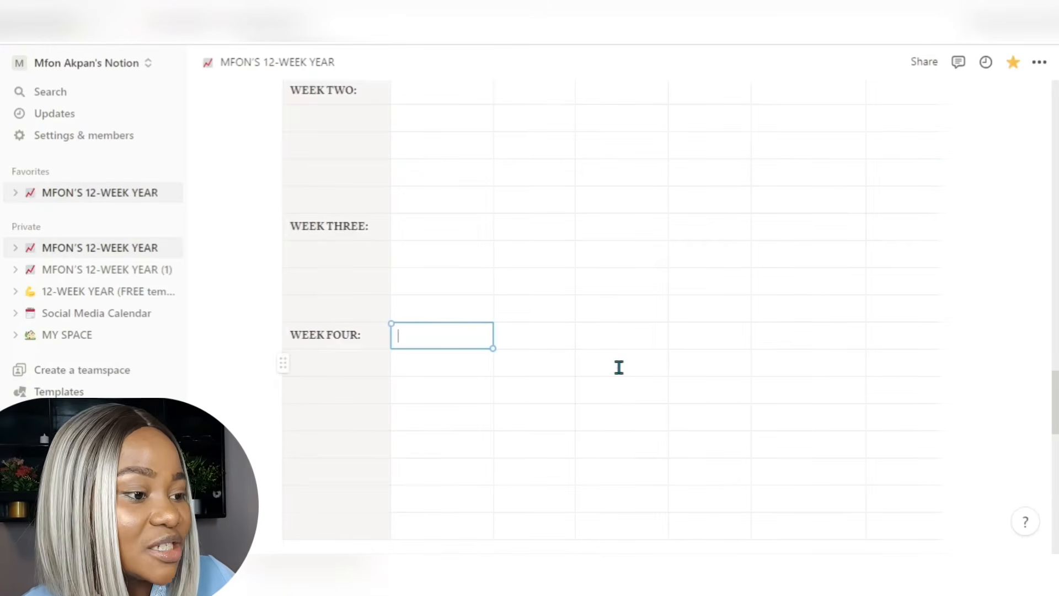
pyautogui.scroll(-3, 618, 367)
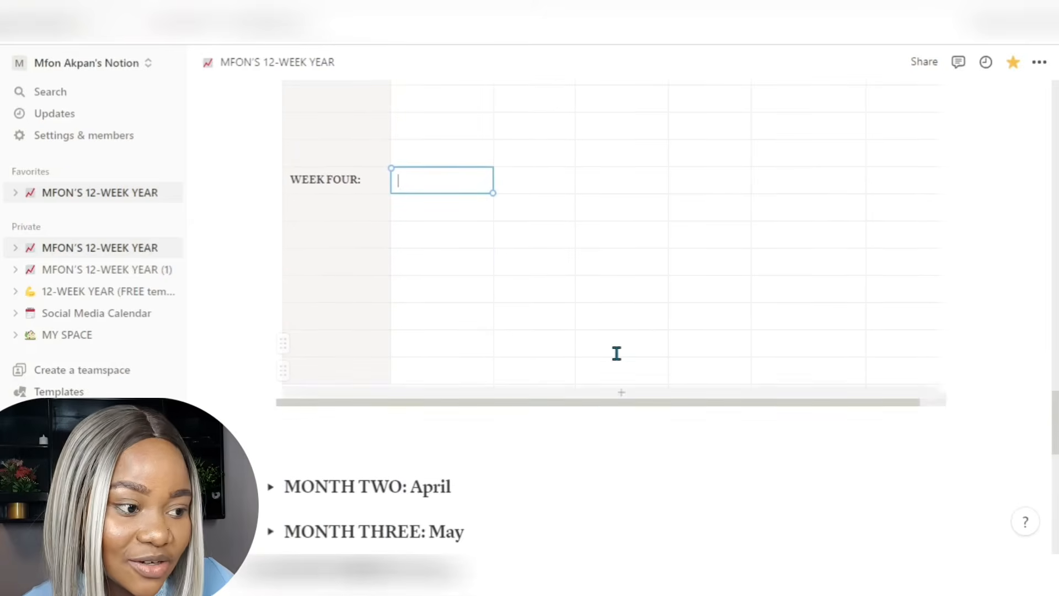
pyautogui.scroll(-4, 503, 378)
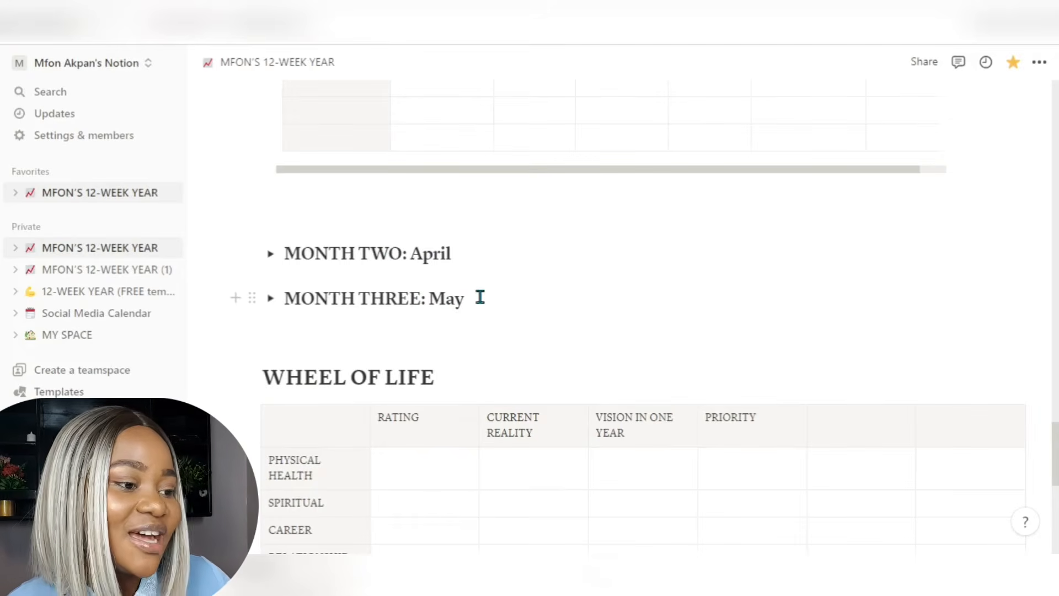
pyautogui.scroll(-4, 494, 291)
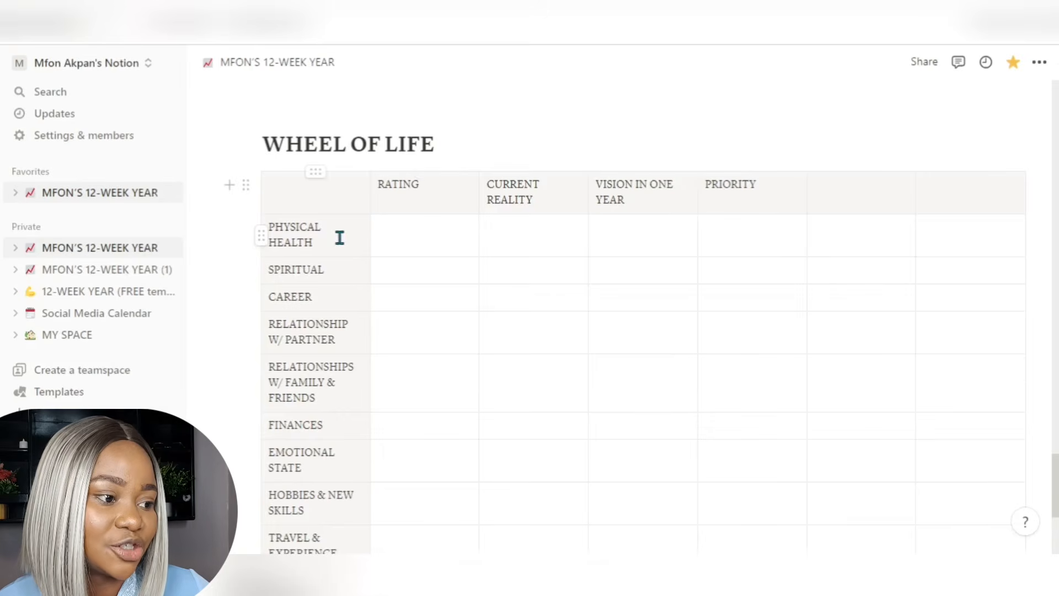
pyautogui.click(533, 332)
# - Return to the beginning of the page to view the one-year goal and the 12-week goal
pyautogui.scroll(15, 513, 444)
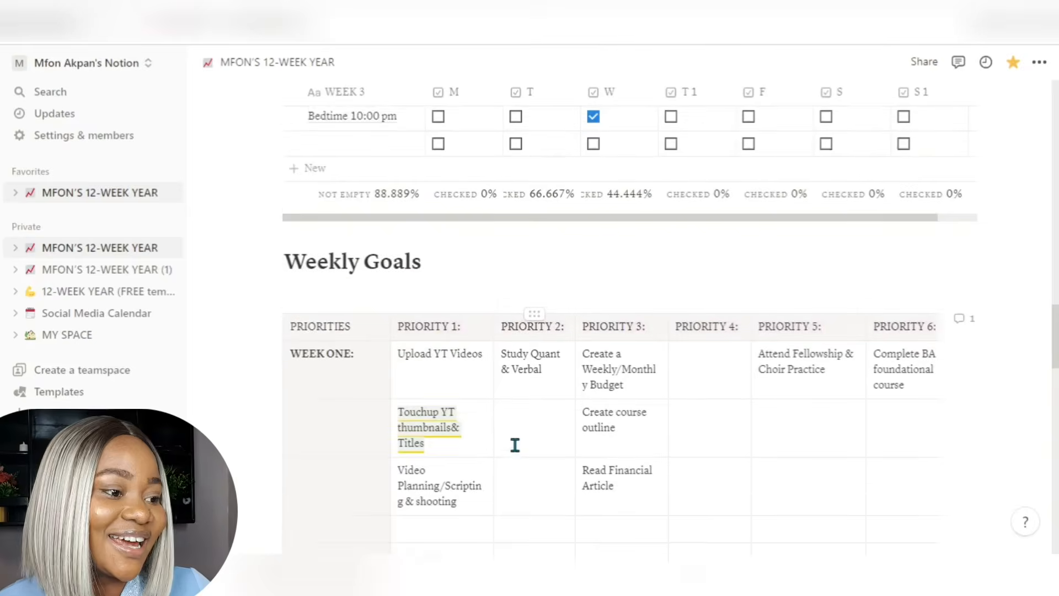
pyautogui.scroll(20, 515, 444)
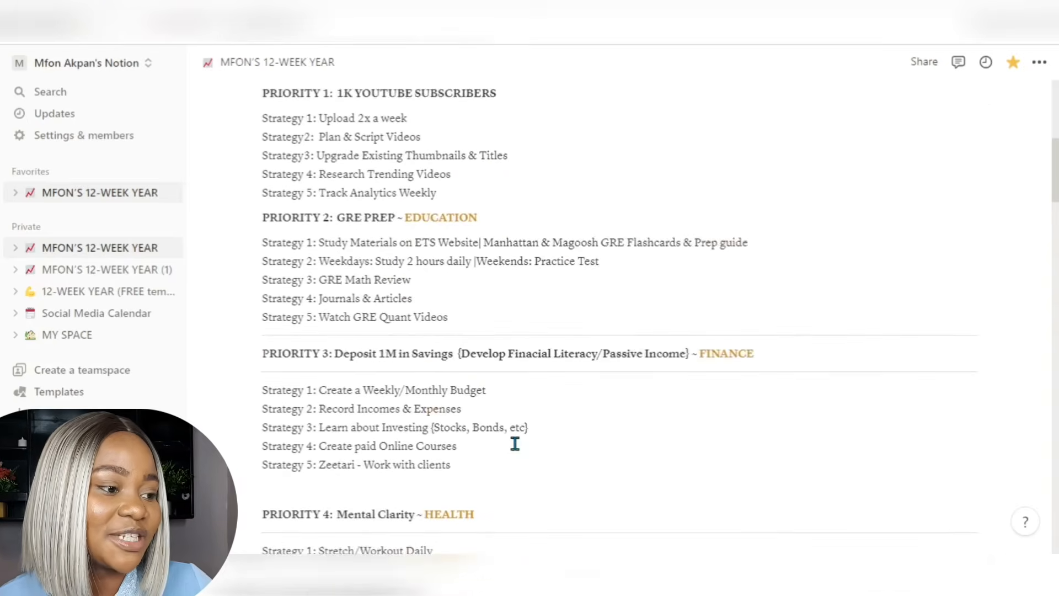
pyautogui.scroll(8, 514, 444)
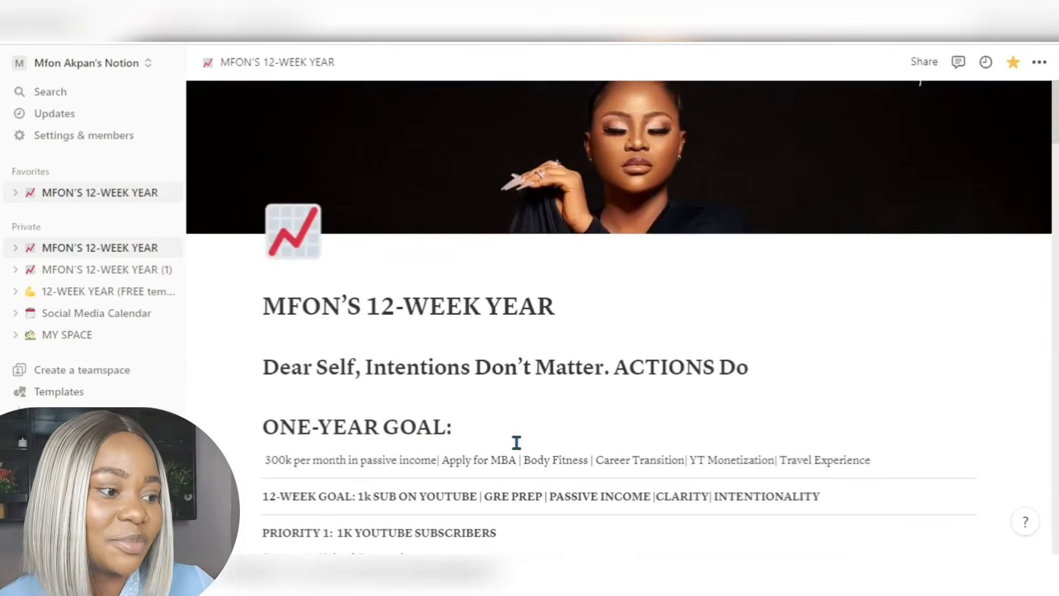